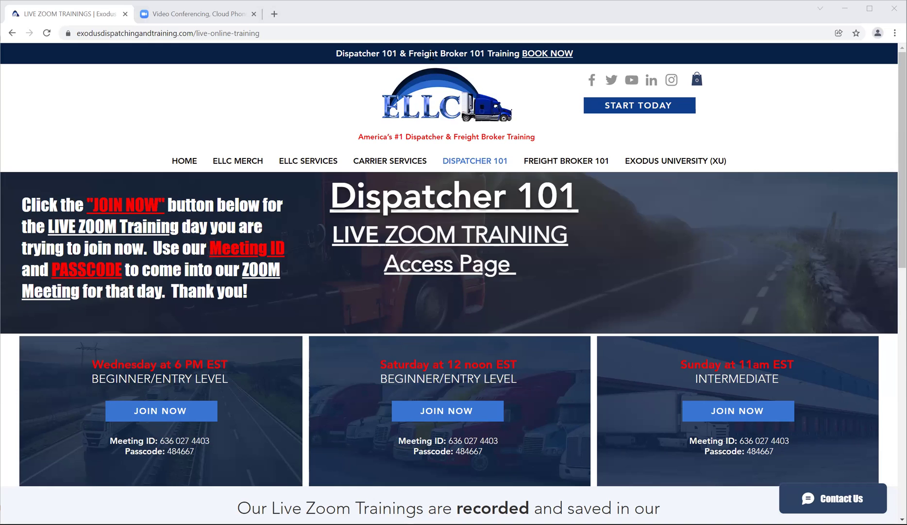
Step: Reveal the DISPATCHER 101 dropdown menu on the Live Zoom Training access page
{"action": "mouse_move", "coordinate": [452, 160]}
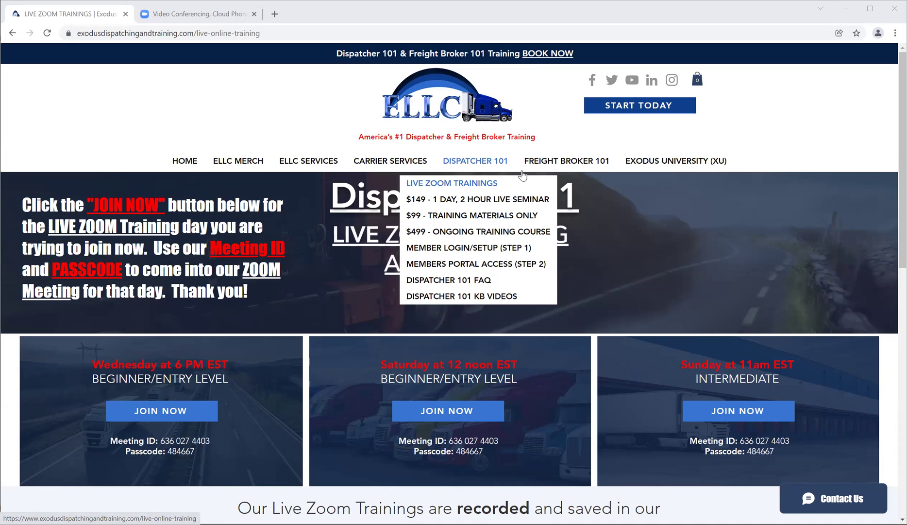
{"action": "left_click", "coordinate": [617, 184]}
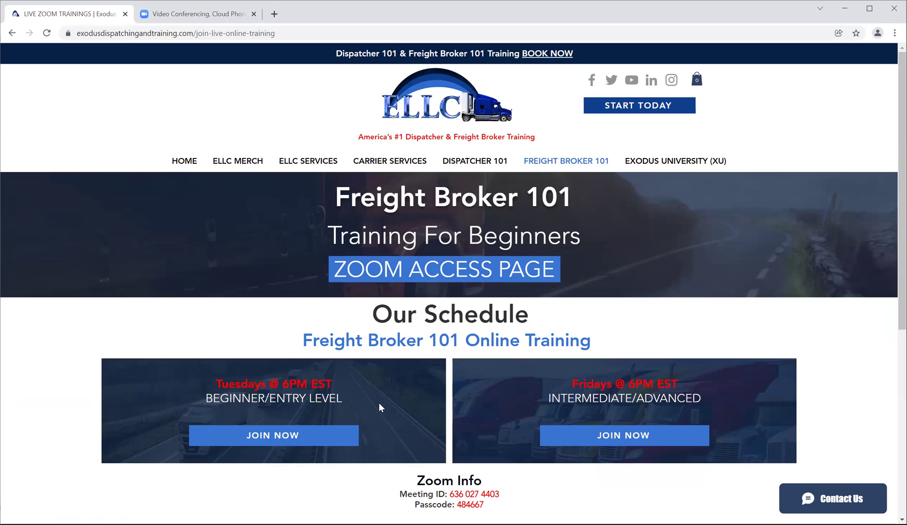
{"action": "scroll", "coordinate": [364, 395], "scroll_direction": "down", "scroll_amount": 1}
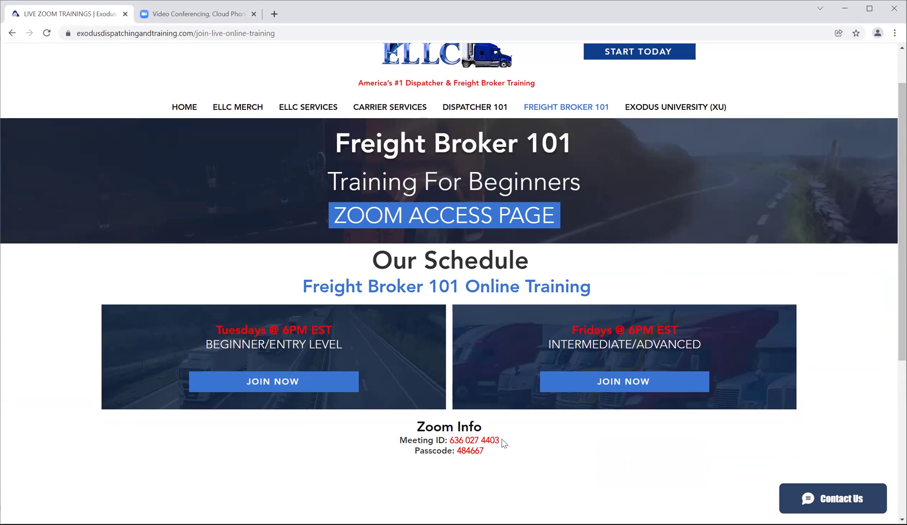
{"action": "left_click_drag", "start_coordinate": [501, 440], "coordinate": [456, 450]}
{"action": "left_click", "coordinate": [484, 449]}
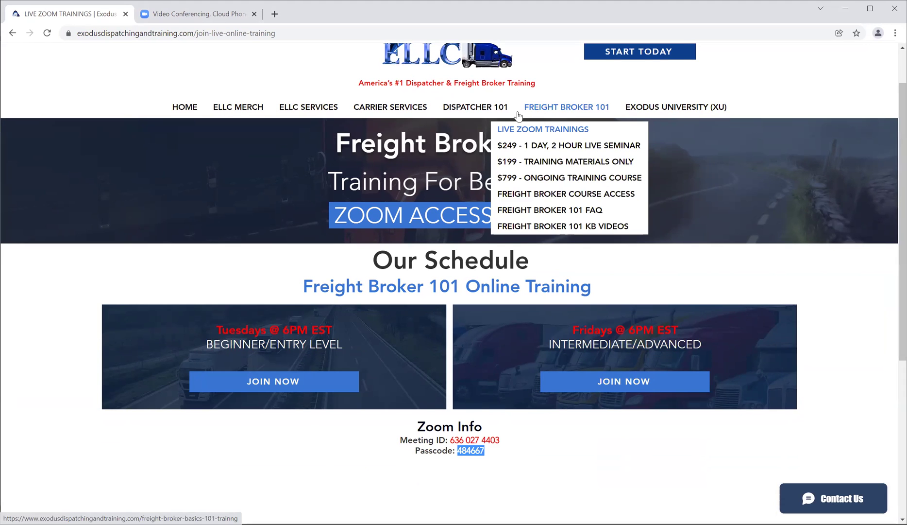
{"action": "left_click", "coordinate": [474, 110]}
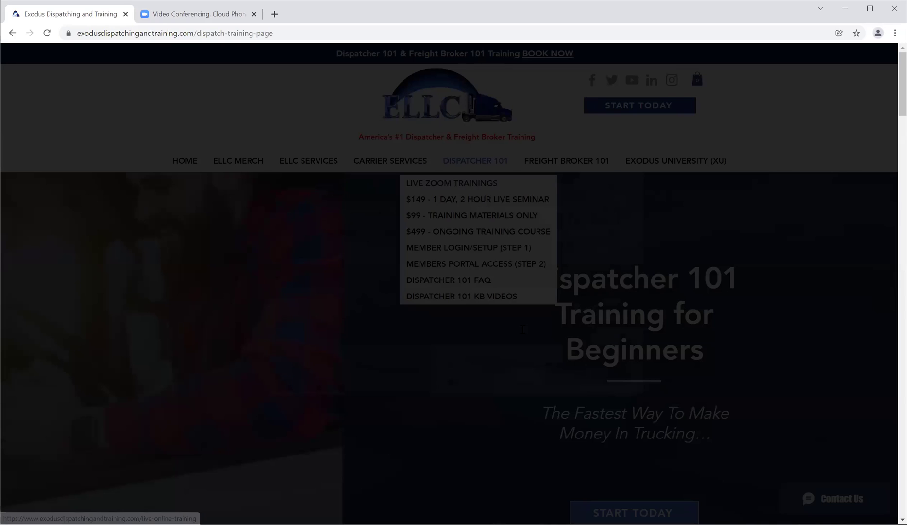
{"action": "left_click", "coordinate": [490, 373]}
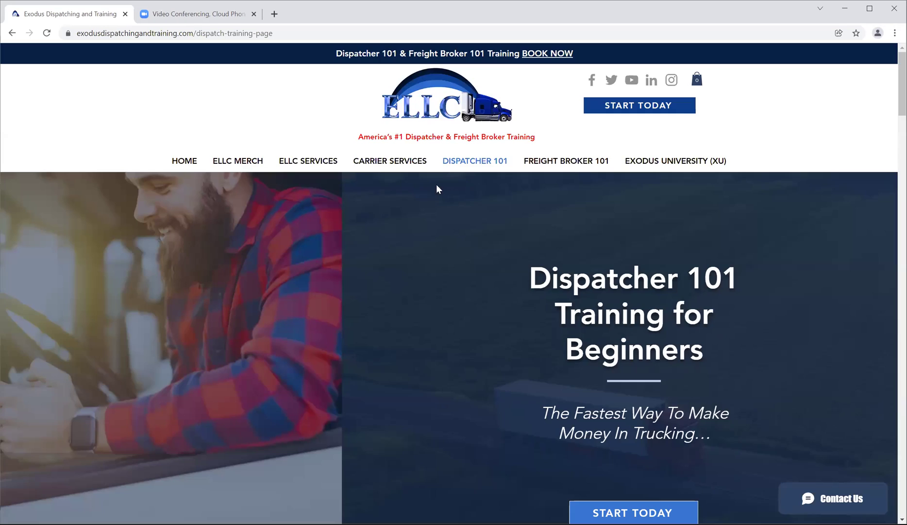
{"action": "left_click", "coordinate": [452, 182]}
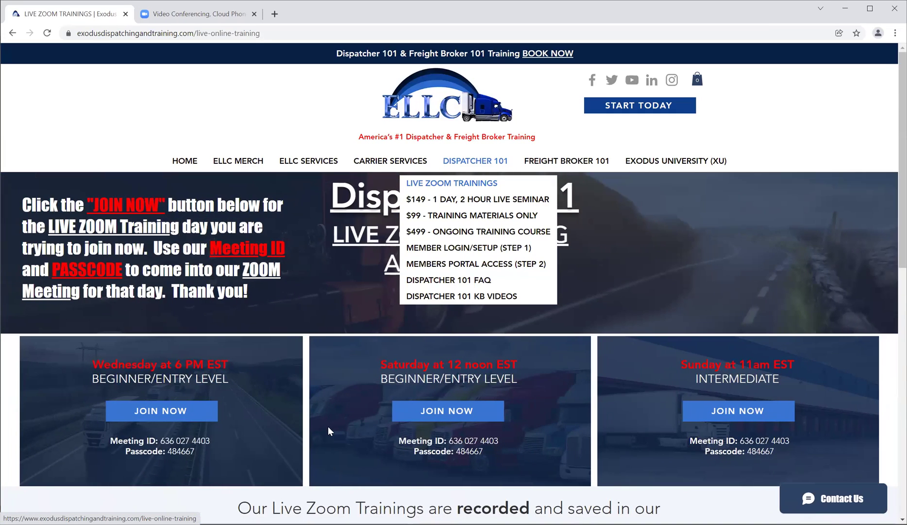
Step: Open the Freight Broker 101 Zoom access page, highlight the Tuesday and Friday 6PM EST sessions, then go to Zoom
{"action": "scroll", "coordinate": [326, 418], "scroll_direction": "down", "scroll_amount": 1}
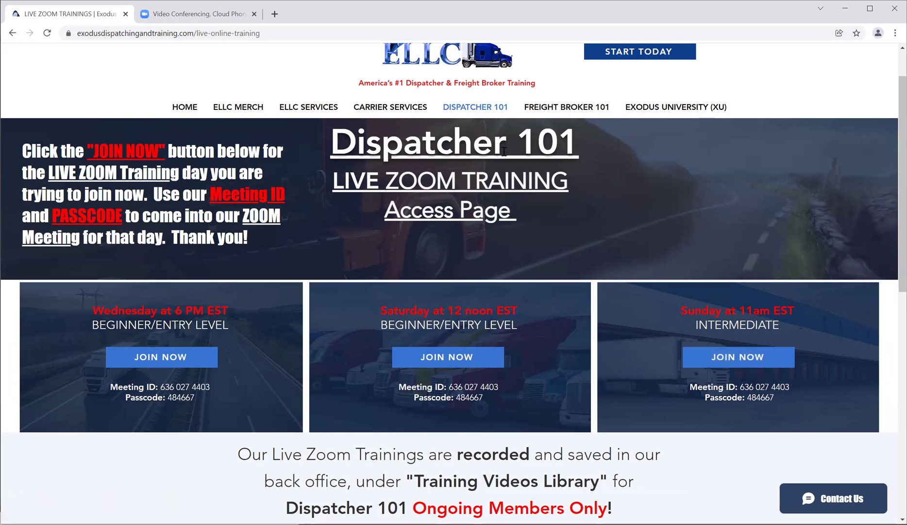
{"action": "left_click", "coordinate": [547, 129]}
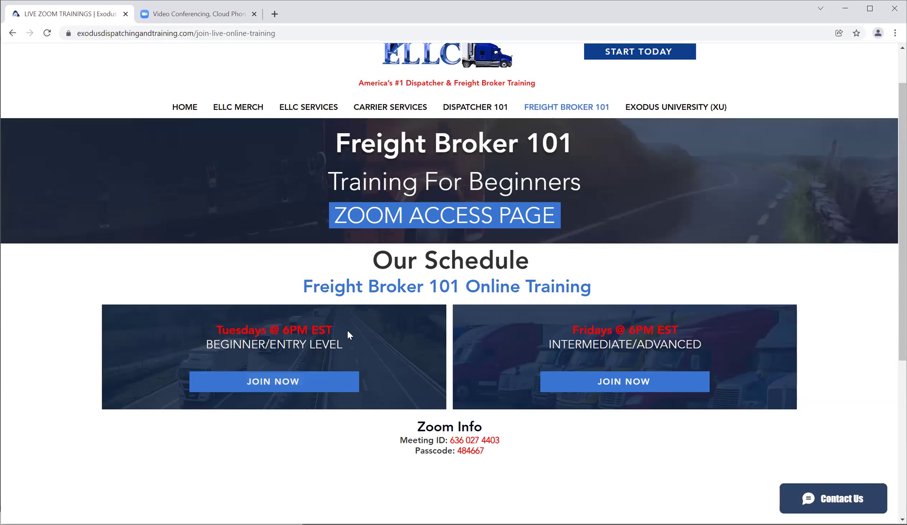
{"action": "left_click_drag", "start_coordinate": [332, 330], "coordinate": [216, 332]}
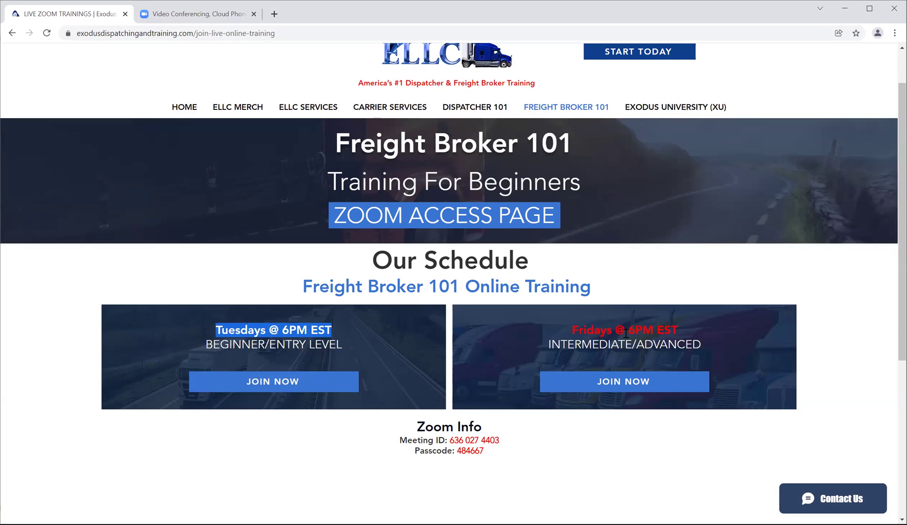
{"action": "left_click_drag", "start_coordinate": [675, 332], "coordinate": [571, 332]}
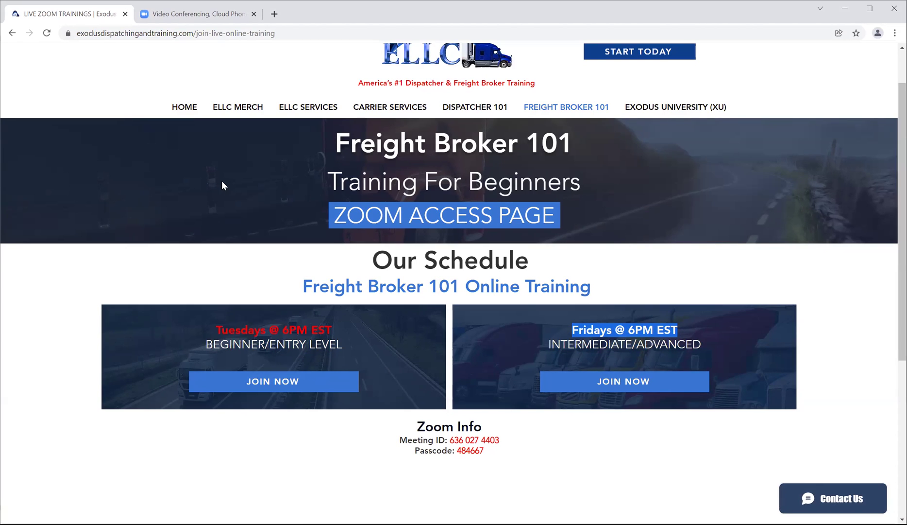
{"action": "left_click", "coordinate": [191, 14]}
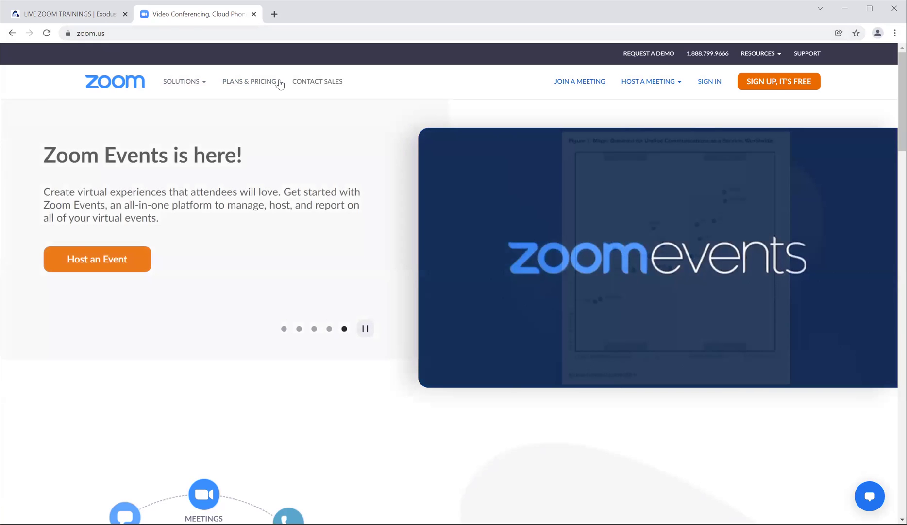
Step: Begin Zoom's free sign-up to reach the date-of-birth verification step
{"action": "left_click", "coordinate": [773, 81]}
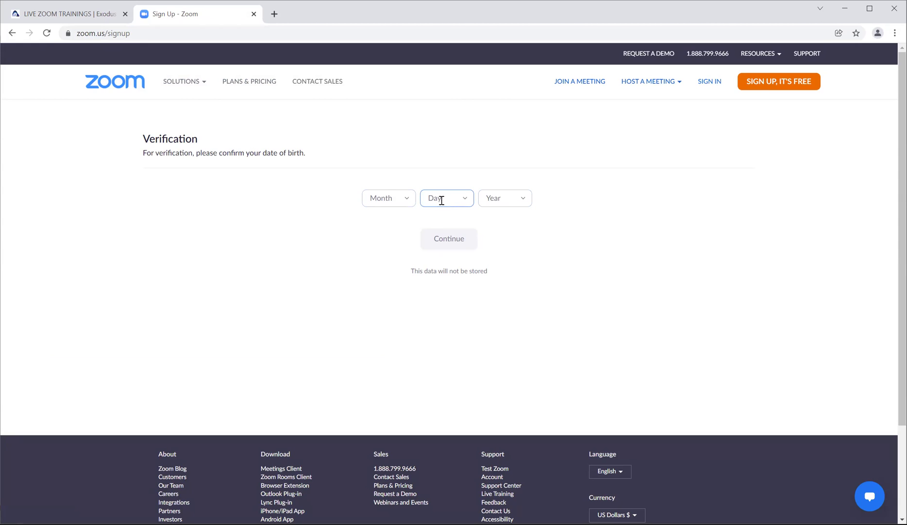
Step: Enter the birth date Feb 15, 1941 in the Month, Day and Year dropdowns
{"action": "left_click", "coordinate": [410, 201]}
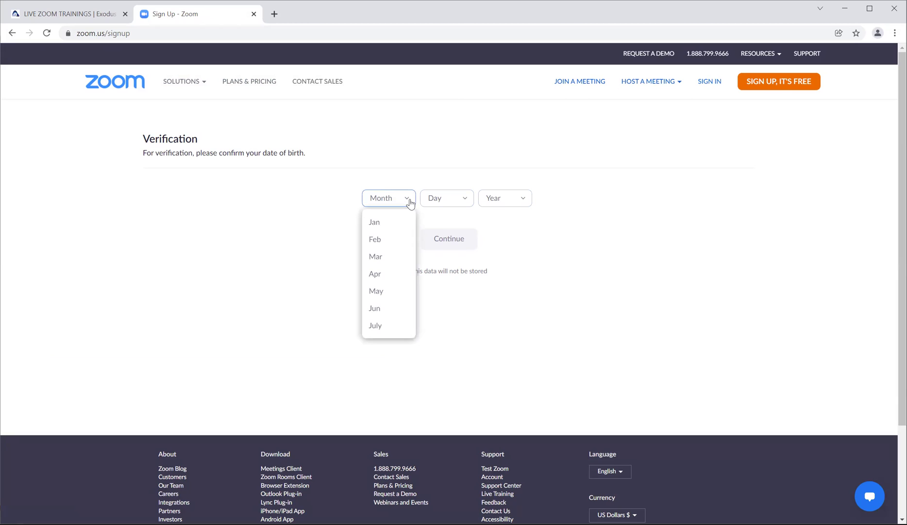
{"action": "left_click", "coordinate": [376, 239]}
{"action": "left_click", "coordinate": [463, 200]}
{"action": "scroll", "coordinate": [437, 259], "scroll_direction": "down", "scroll_amount": 3}
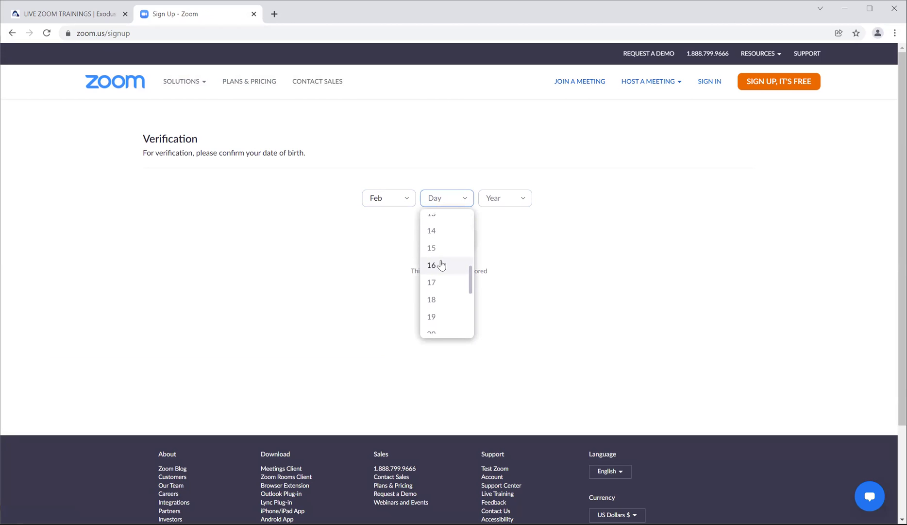
{"action": "left_click", "coordinate": [439, 256]}
{"action": "left_click", "coordinate": [524, 199]}
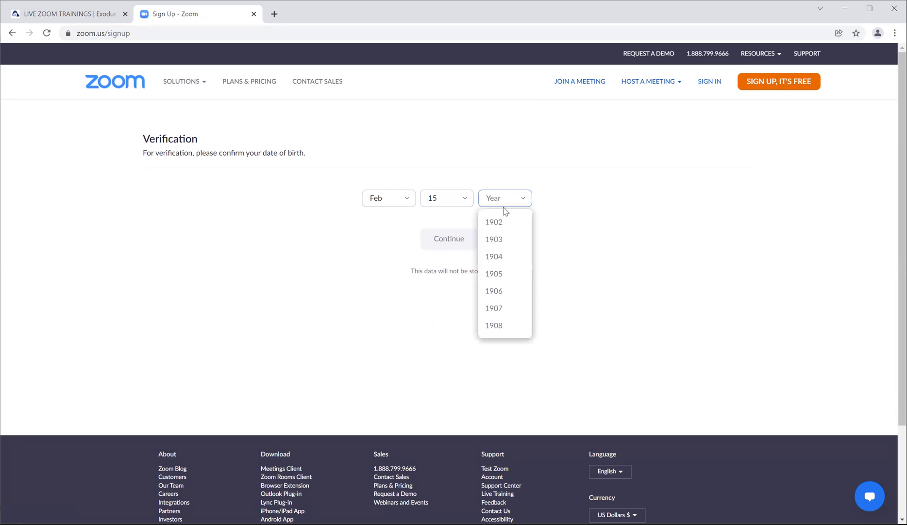
{"action": "scroll", "coordinate": [492, 248], "scroll_direction": "down", "scroll_amount": 6}
{"action": "scroll", "coordinate": [496, 252], "scroll_direction": "down", "scroll_amount": 5}
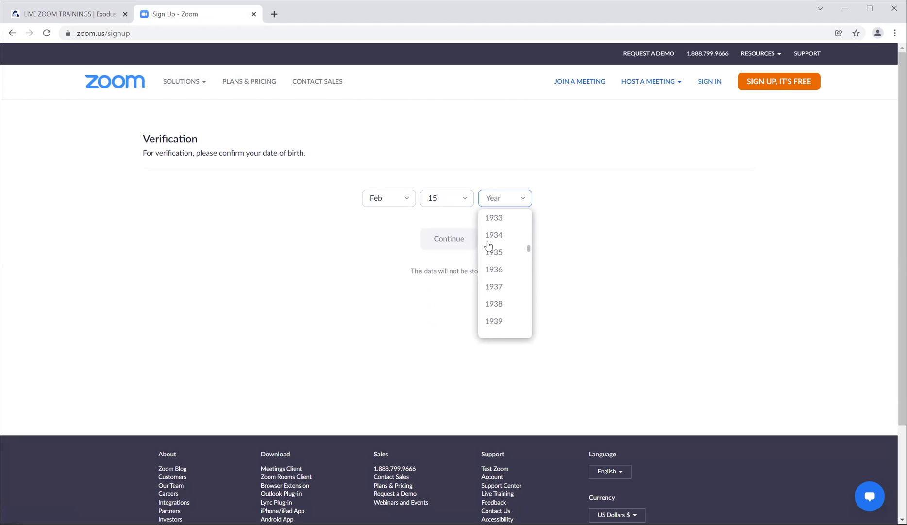
{"action": "left_click", "coordinate": [505, 259]}
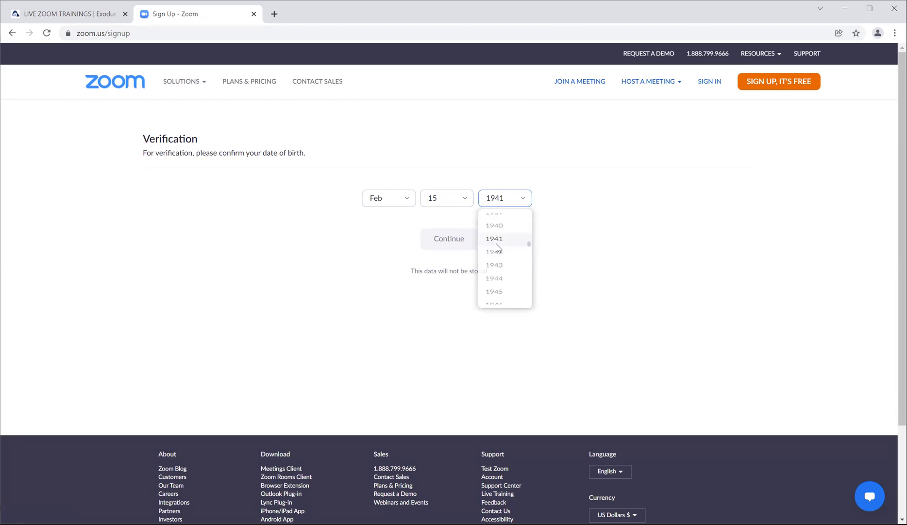
Step: Continue, enter the account's Yahoo e-mail address and submit the sign-up
{"action": "left_click", "coordinate": [449, 240]}
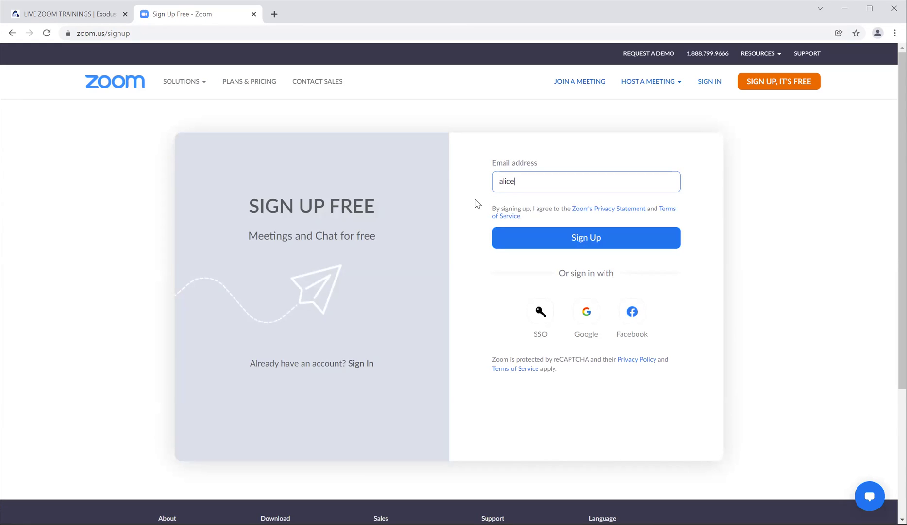
{"action": "left_click", "coordinate": [573, 240]}
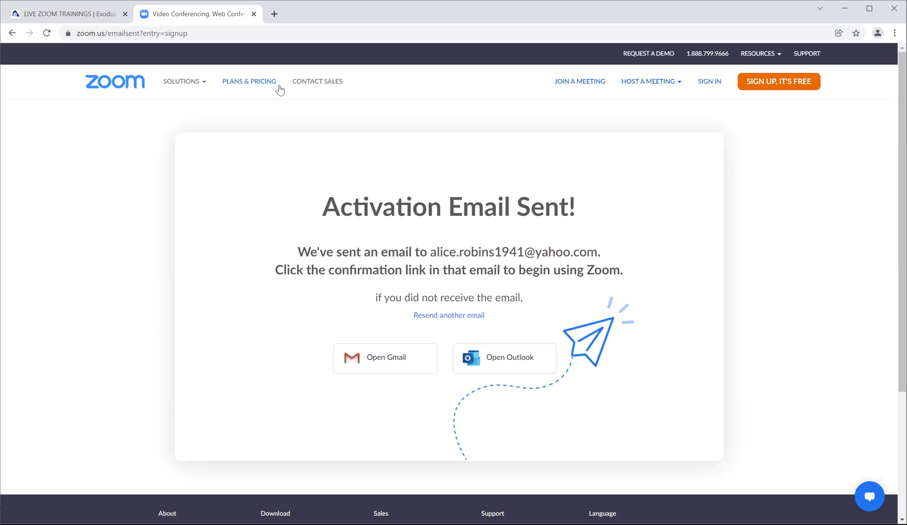
Step: Open Yahoo Mail in a new tab and sign in with the saved account's e-mail and password
{"action": "left_click", "coordinate": [274, 14]}
{"action": "left_click", "coordinate": [755, 51]}
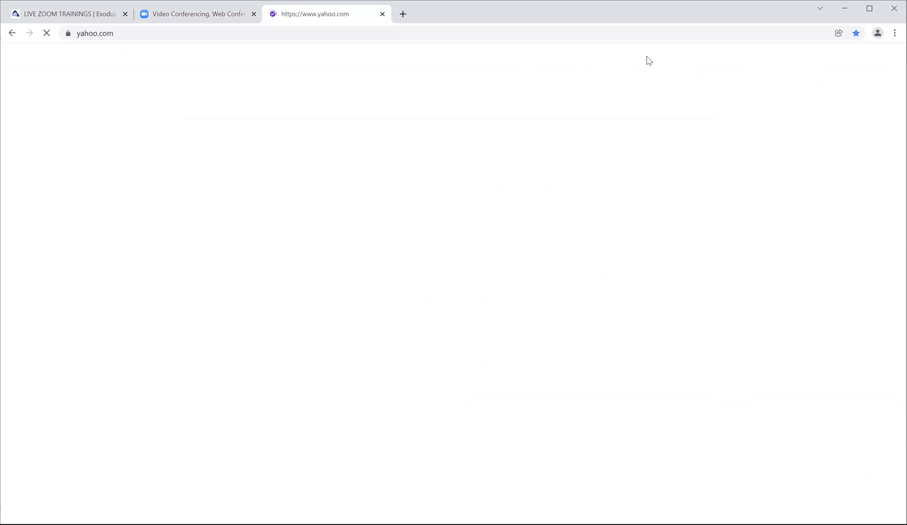
{"action": "left_click", "coordinate": [772, 63]}
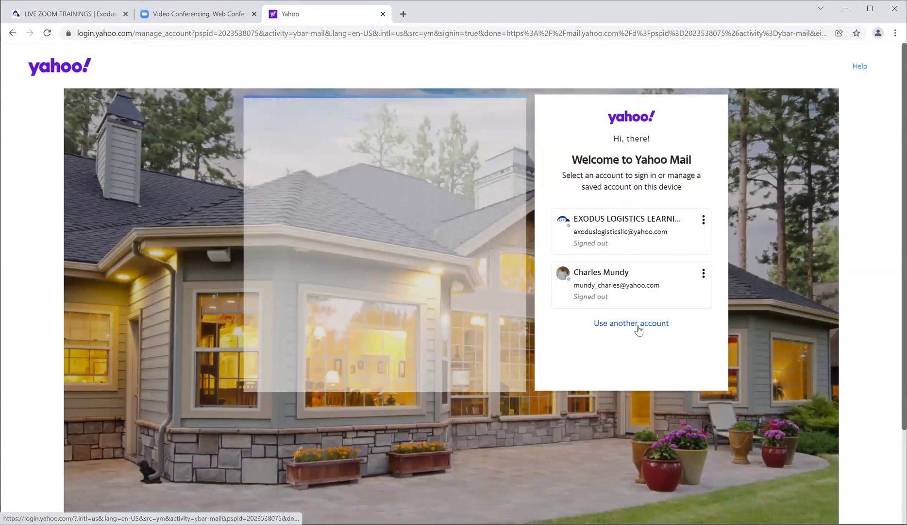
{"action": "left_click", "coordinate": [636, 322]}
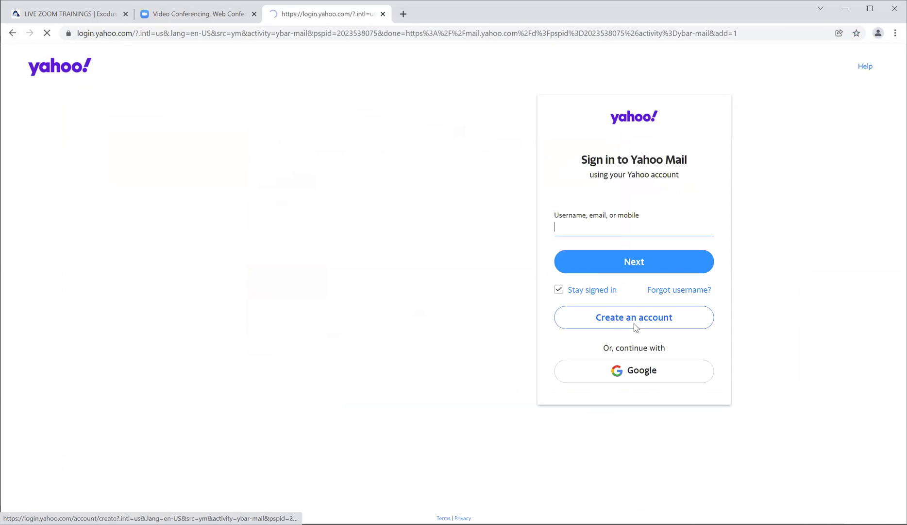
{"action": "type", "text": "al"}
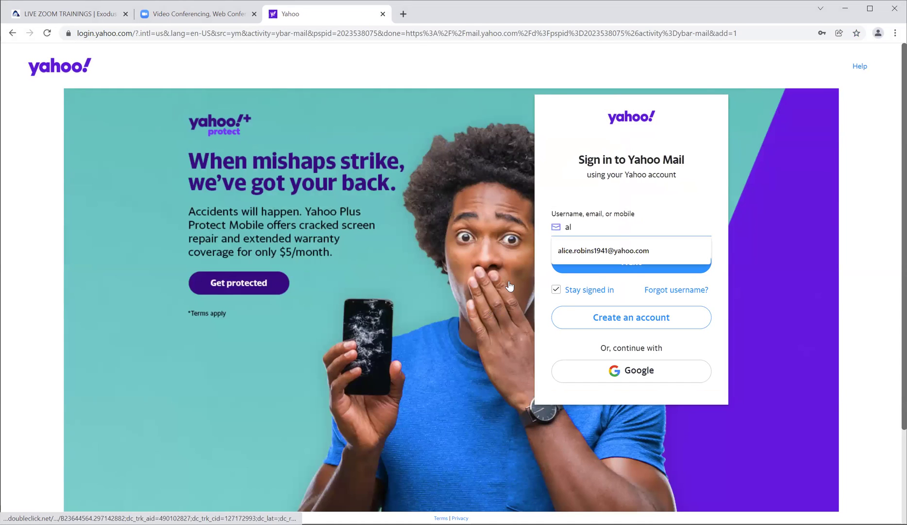
{"action": "left_click", "coordinate": [585, 256]}
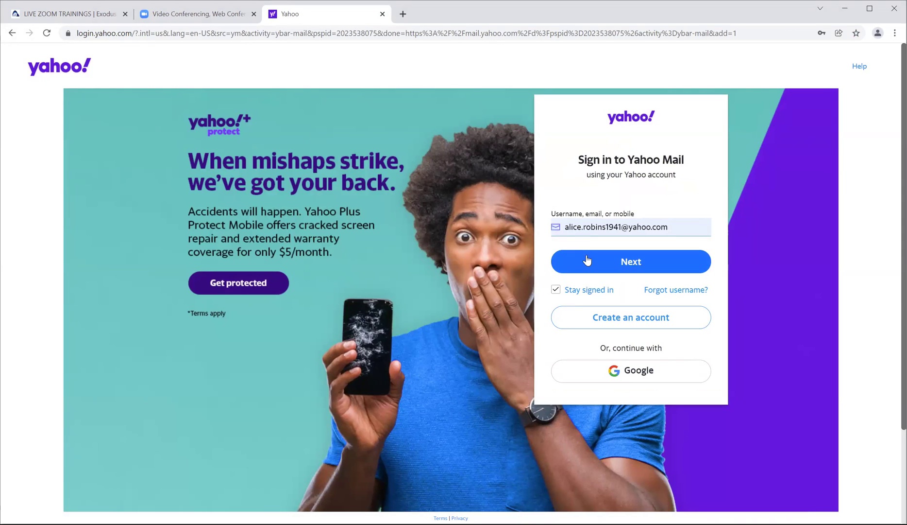
{"action": "left_click", "coordinate": [620, 264]}
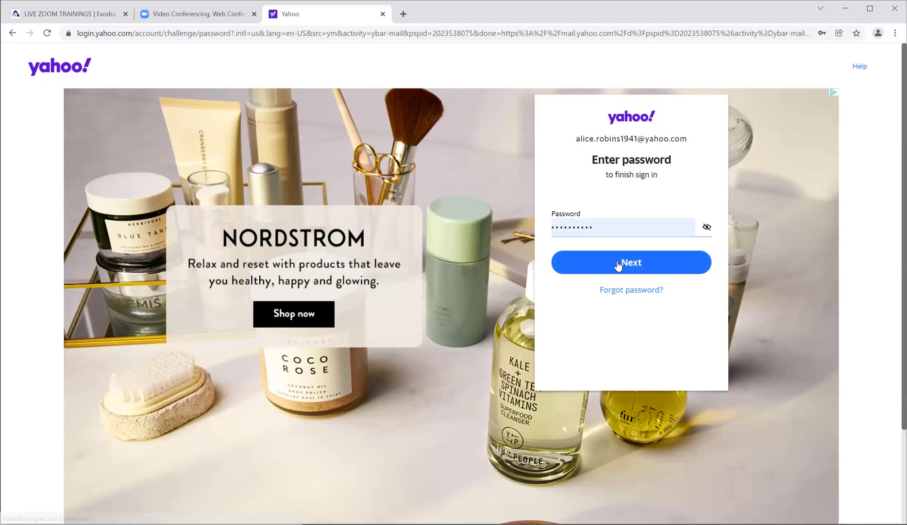
{"action": "left_click", "coordinate": [619, 264]}
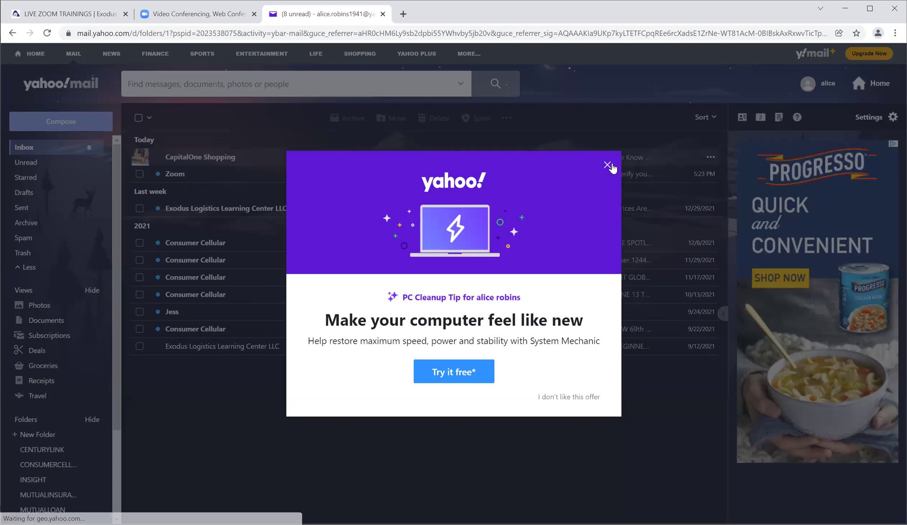
Step: Delete all inbox emails except the Zoom activation message, then open that message
{"action": "left_click", "coordinate": [610, 164]}
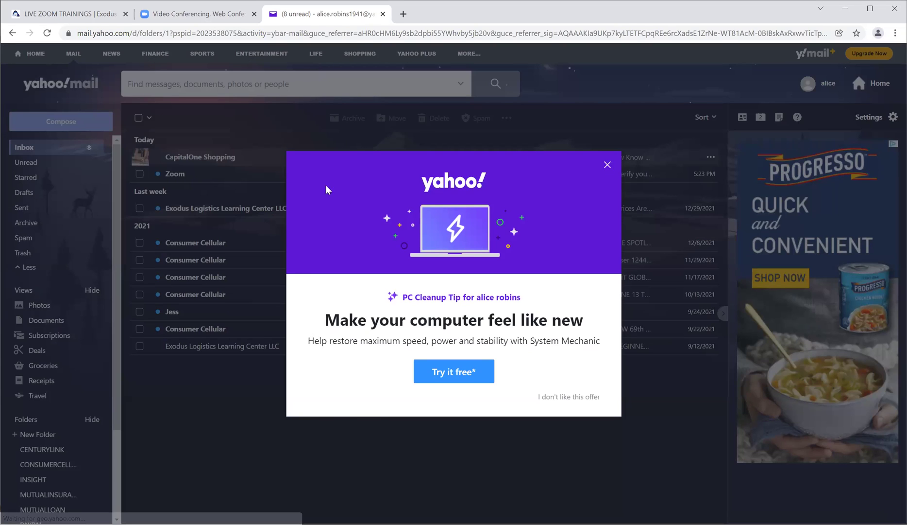
{"action": "left_click", "coordinate": [138, 118]}
{"action": "left_click", "coordinate": [139, 174]}
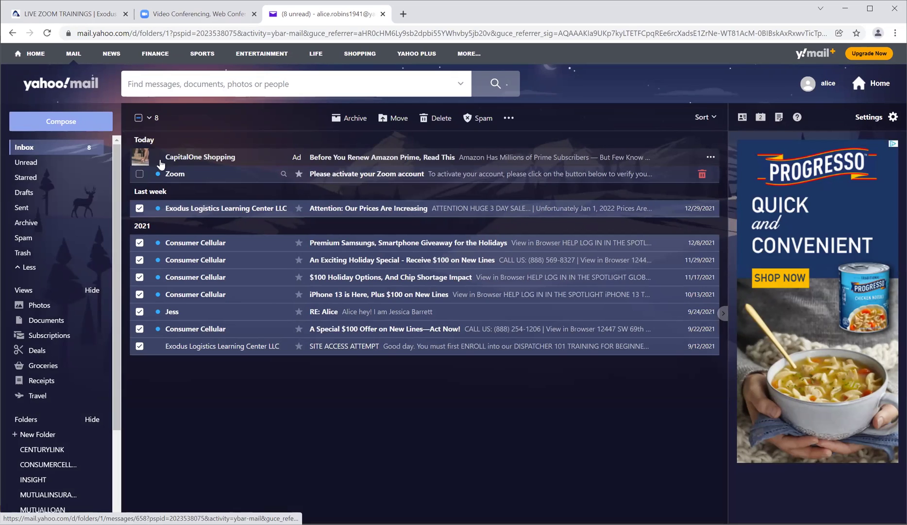
{"action": "left_click", "coordinate": [434, 118]}
{"action": "left_click", "coordinate": [374, 157]}
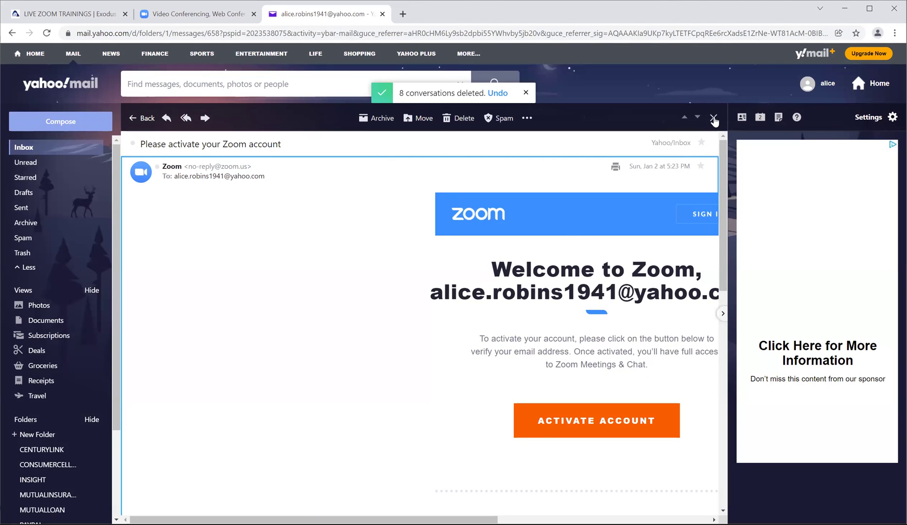
Step: Hide the ad sidebar and upsell, then use the email's ACTIVATE ACCOUNT link
{"action": "left_click", "coordinate": [723, 314]}
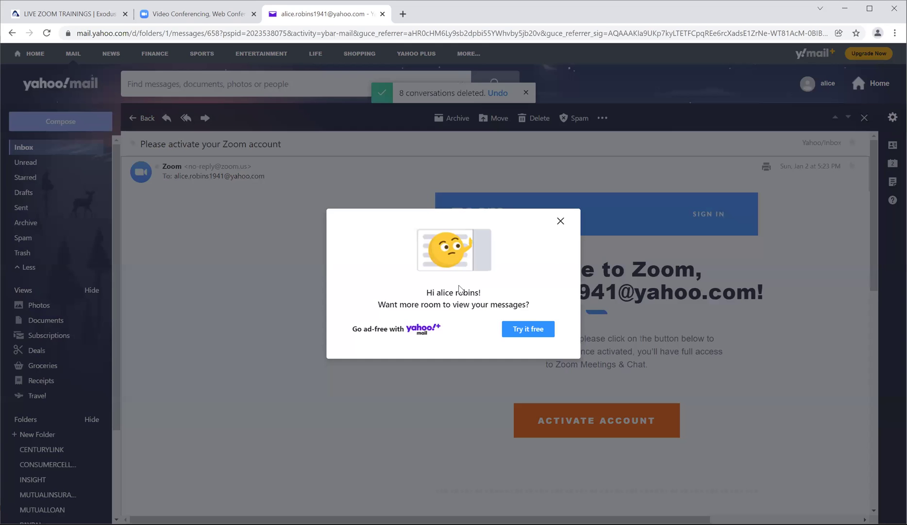
{"action": "left_click", "coordinate": [560, 221]}
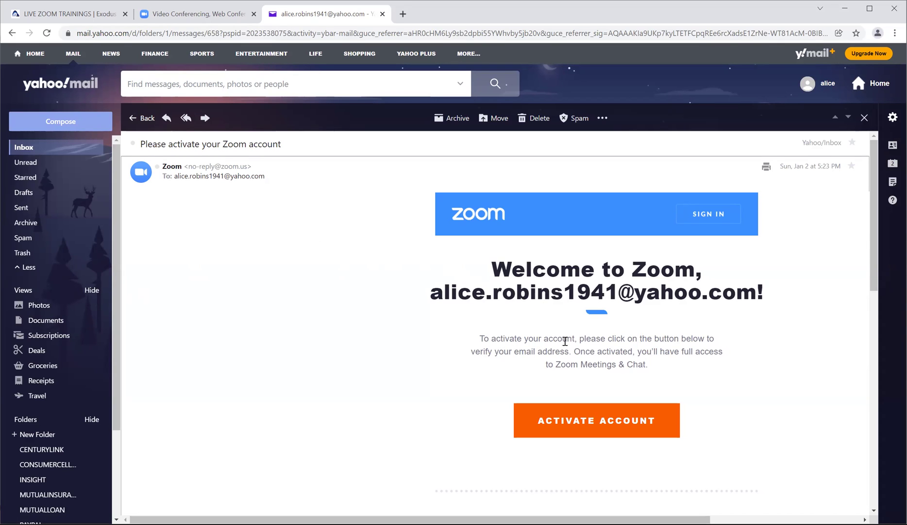
{"action": "left_click", "coordinate": [593, 421]}
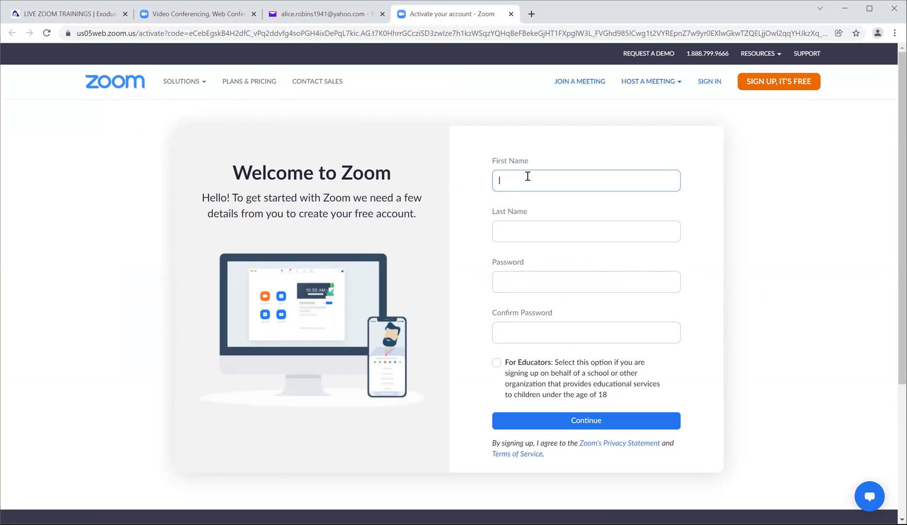
Step: Enter the last name, set and confirm the account password, and submit the form
{"action": "left_click", "coordinate": [533, 233]}
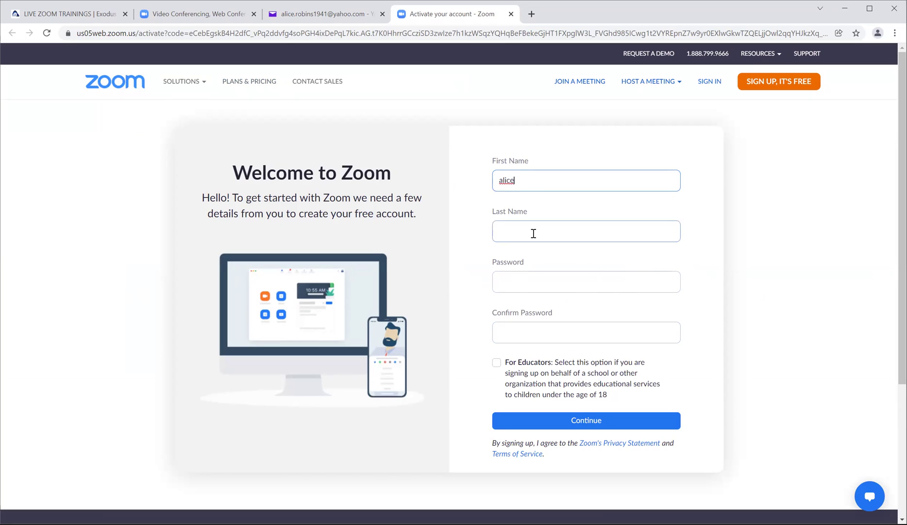
{"action": "type", "text": "robins"}
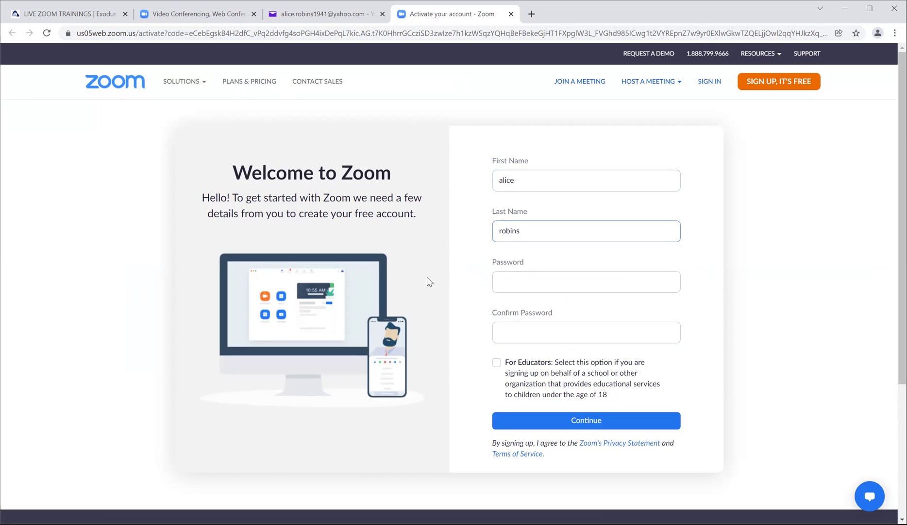
{"action": "left_click", "coordinate": [536, 282]}
{"action": "type", "text": "a"}
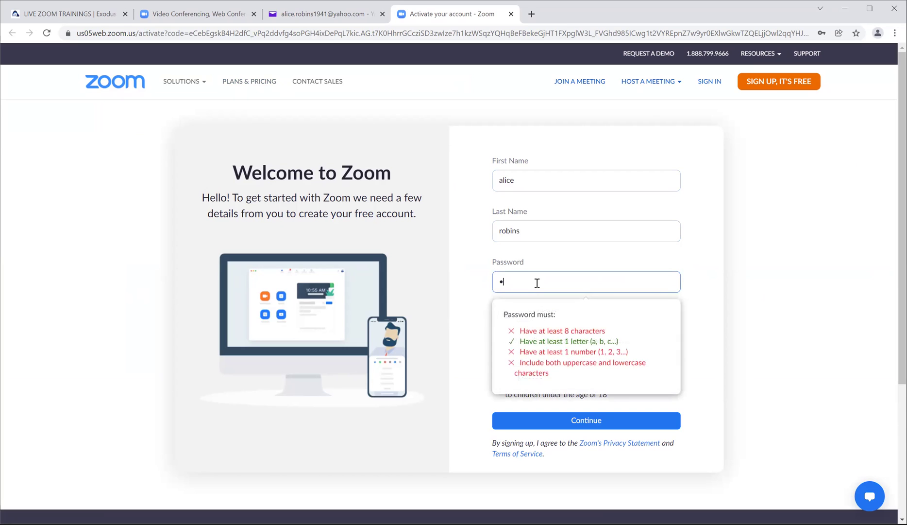
{"action": "key", "text": "BackSpace"}
{"action": "type", "text": "abc"}
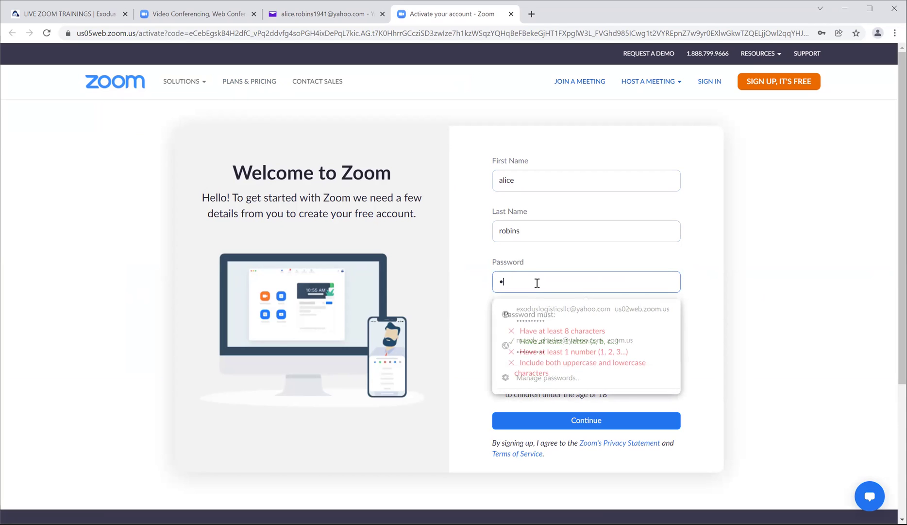
{"action": "type", "text": "Abc"}
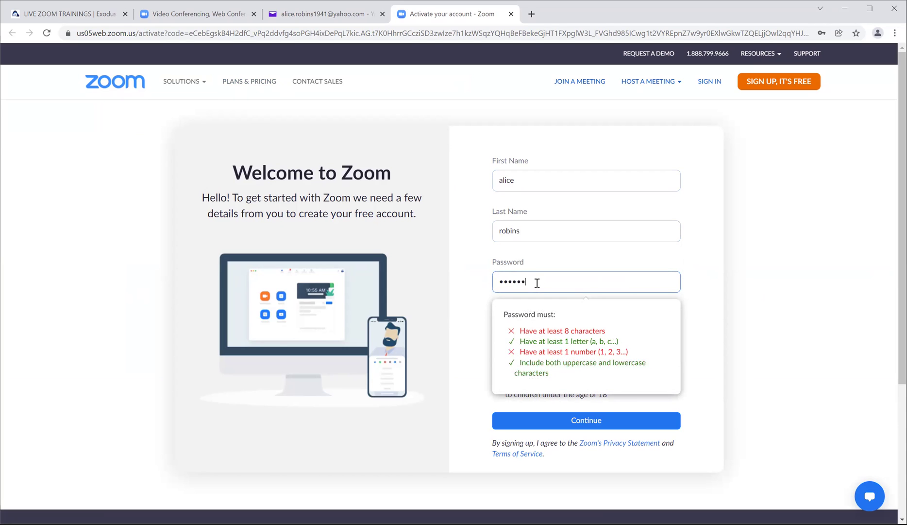
{"action": "type", "text": "1234"}
{"action": "left_click", "coordinate": [506, 334]}
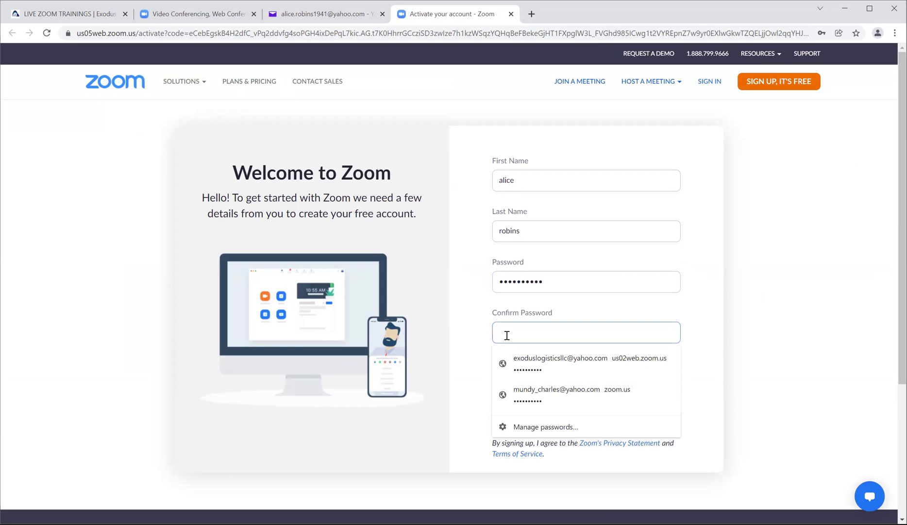
{"action": "type", "text": "ab"}
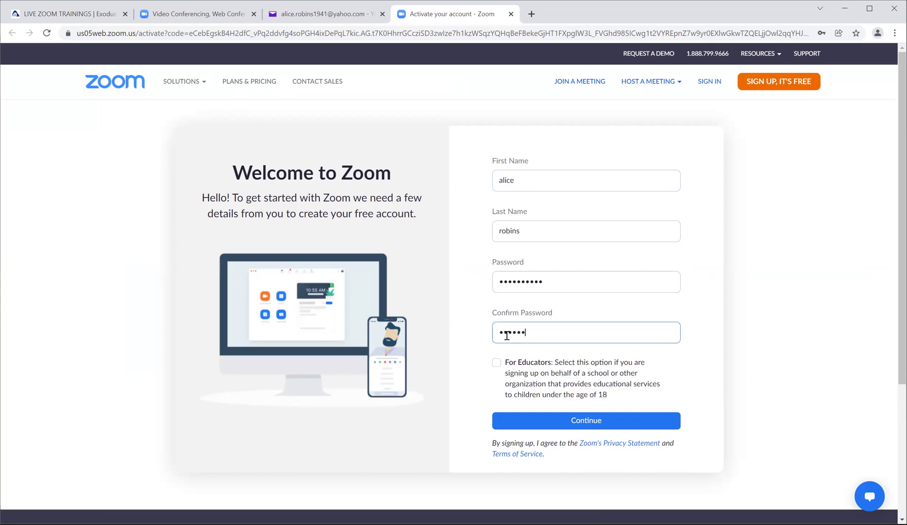
{"action": "type", "text": "12"}
{"action": "left_click", "coordinate": [574, 424]}
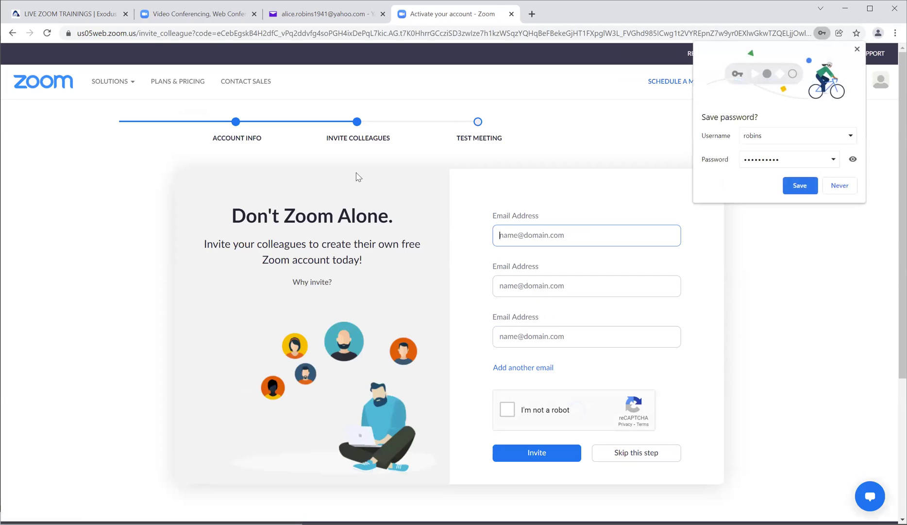
Step: Decline saving the password, check the account profile menu, then close the summary panel
{"action": "left_click", "coordinate": [602, 141]}
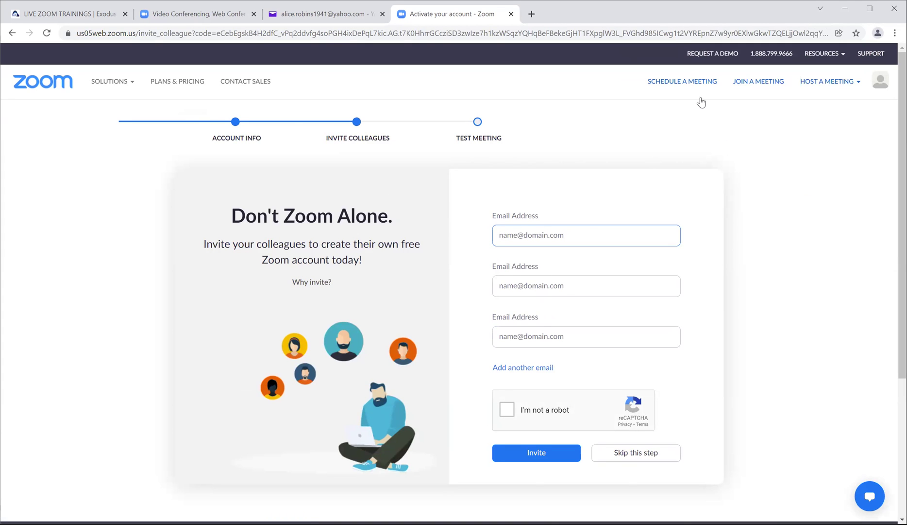
{"action": "left_click", "coordinate": [882, 84]}
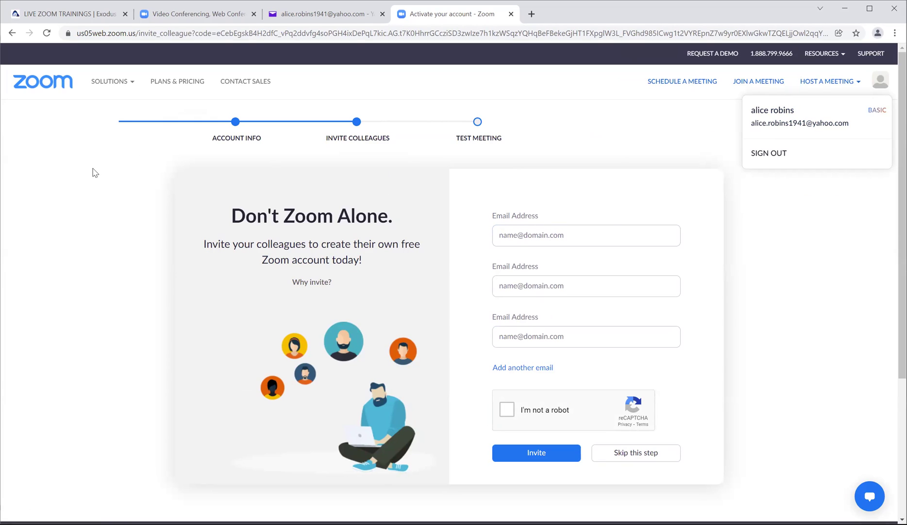
{"action": "left_click", "coordinate": [125, 188]}
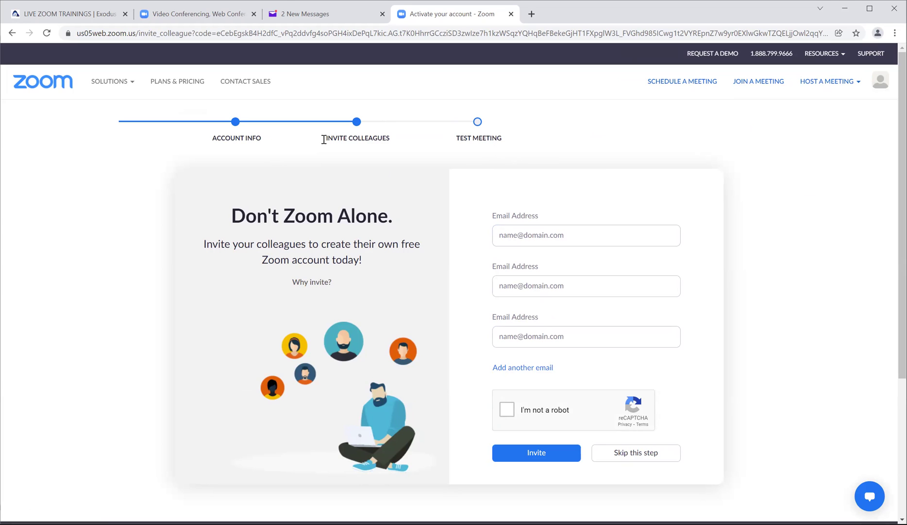
Step: Skip inviting colleagues, browse the new account's profile, and open the Join Meeting page
{"action": "left_click", "coordinate": [613, 459]}
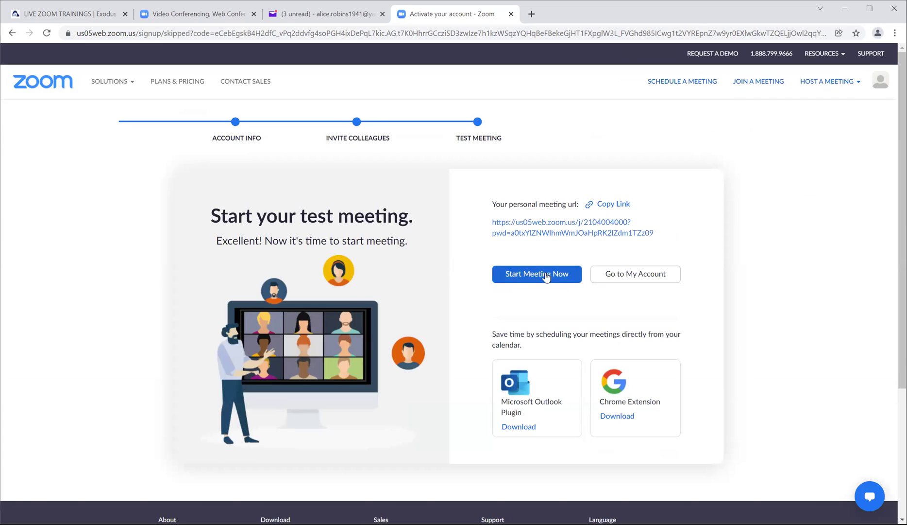
{"action": "left_click", "coordinate": [610, 275]}
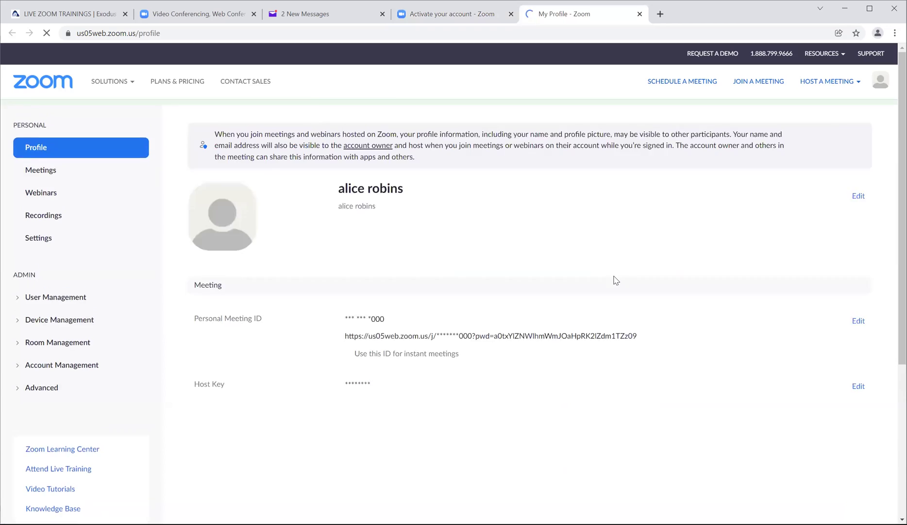
{"action": "scroll", "coordinate": [291, 229], "scroll_direction": "down", "scroll_amount": 3}
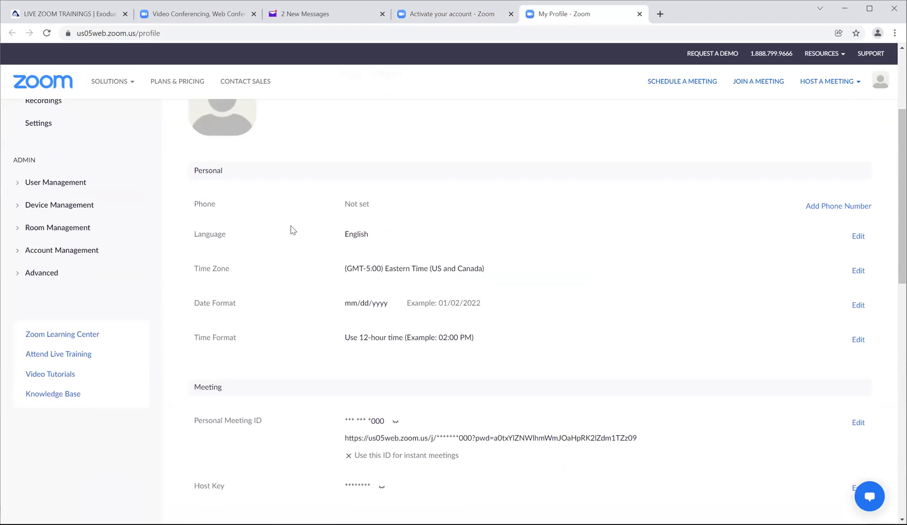
{"action": "scroll", "coordinate": [293, 230], "scroll_direction": "up", "scroll_amount": 3}
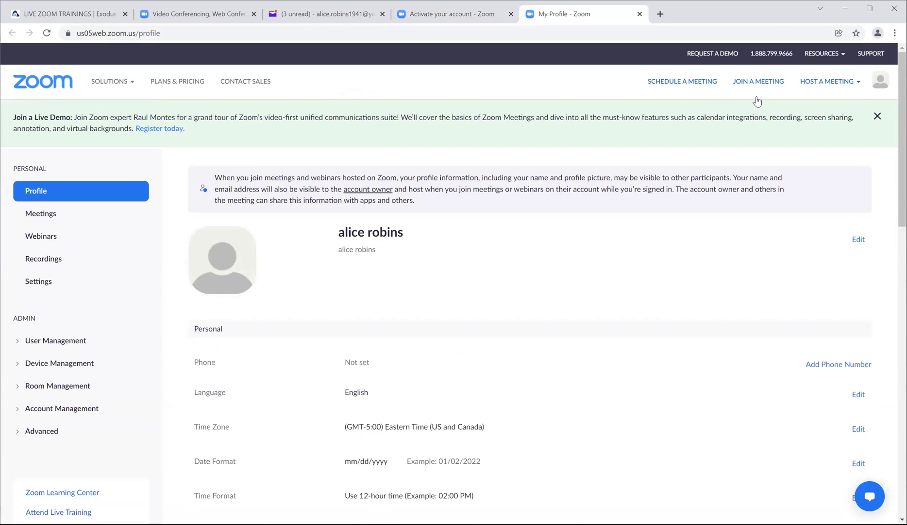
{"action": "left_click", "coordinate": [746, 81]}
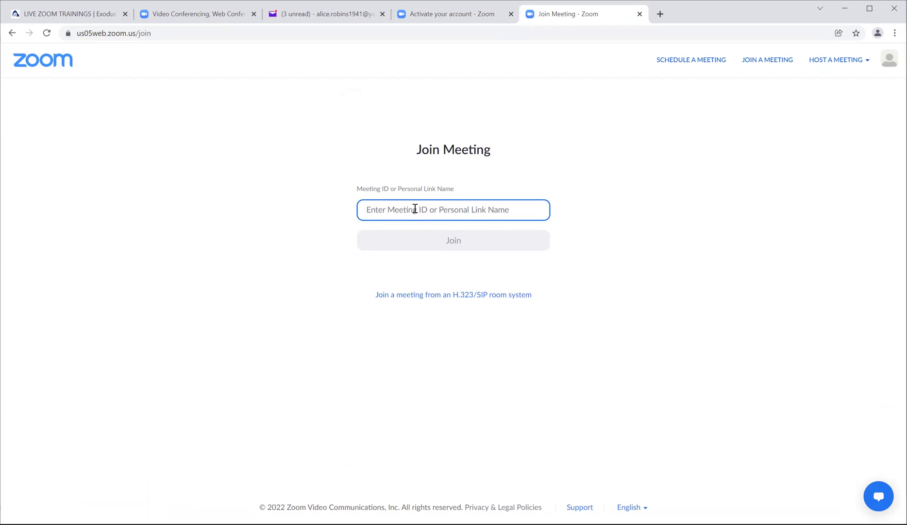
{"action": "left_click", "coordinate": [116, 18]}
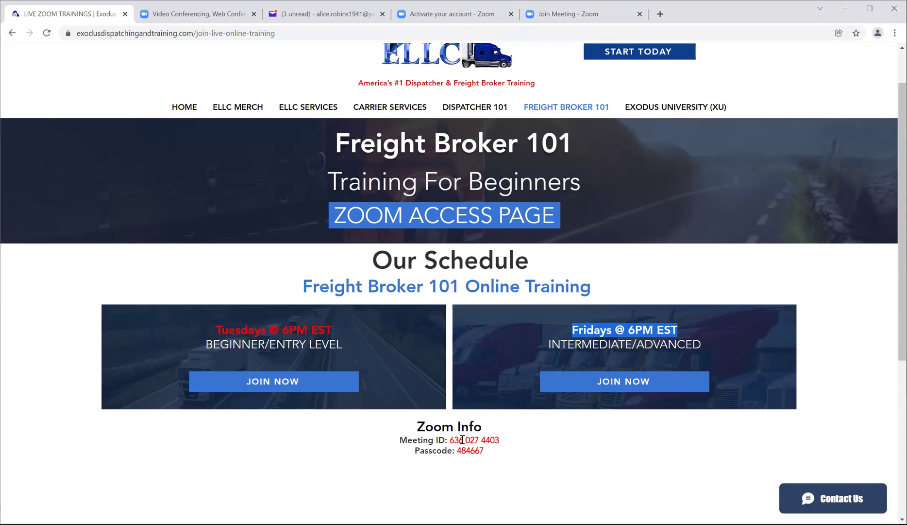
{"action": "left_click_drag", "start_coordinate": [500, 440], "coordinate": [450, 443]}
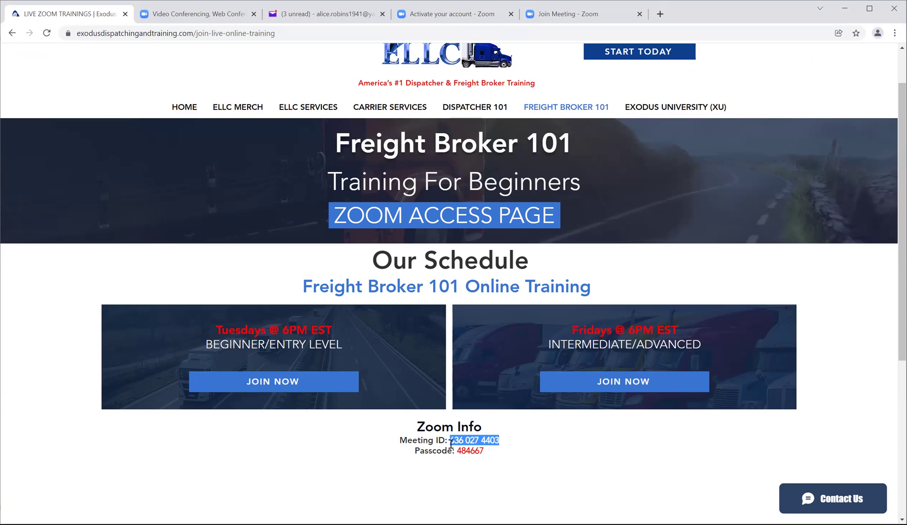
{"action": "right_click", "coordinate": [467, 438]}
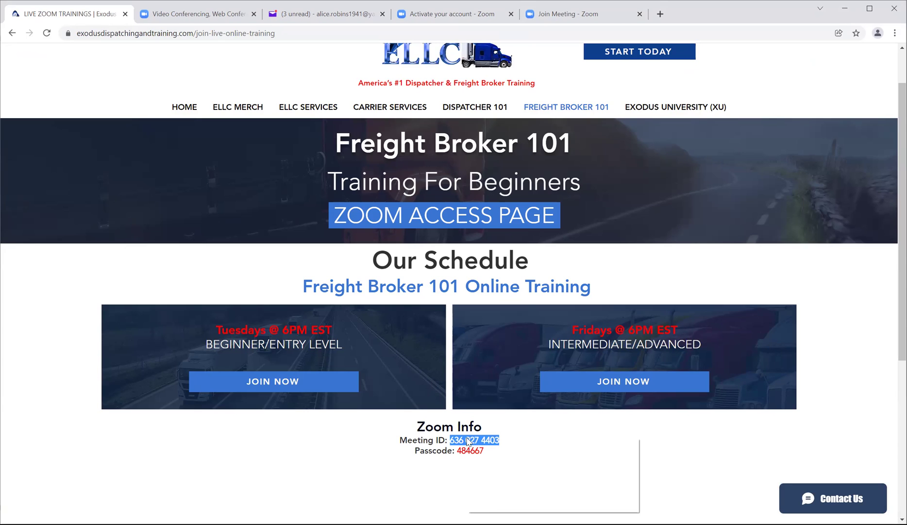
{"action": "left_click", "coordinate": [483, 448]}
{"action": "left_click", "coordinate": [580, 17]}
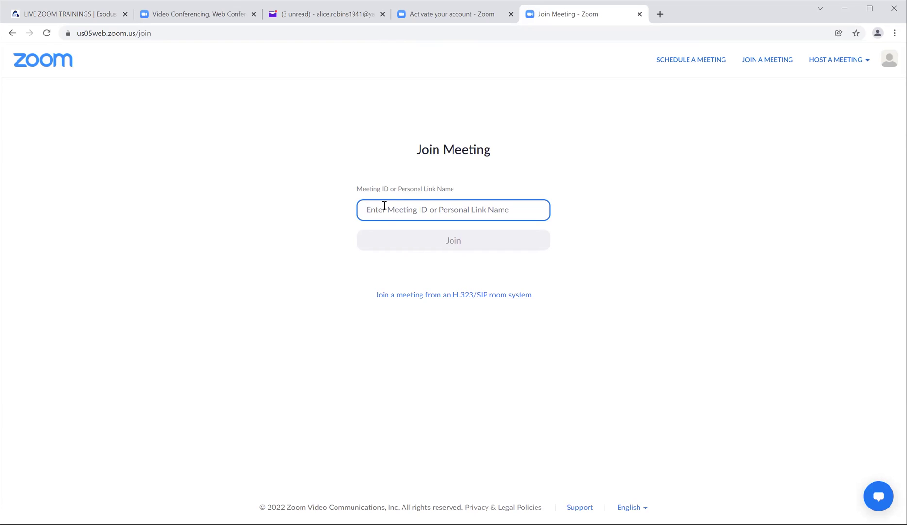
{"action": "key", "text": "ctrl+v"}
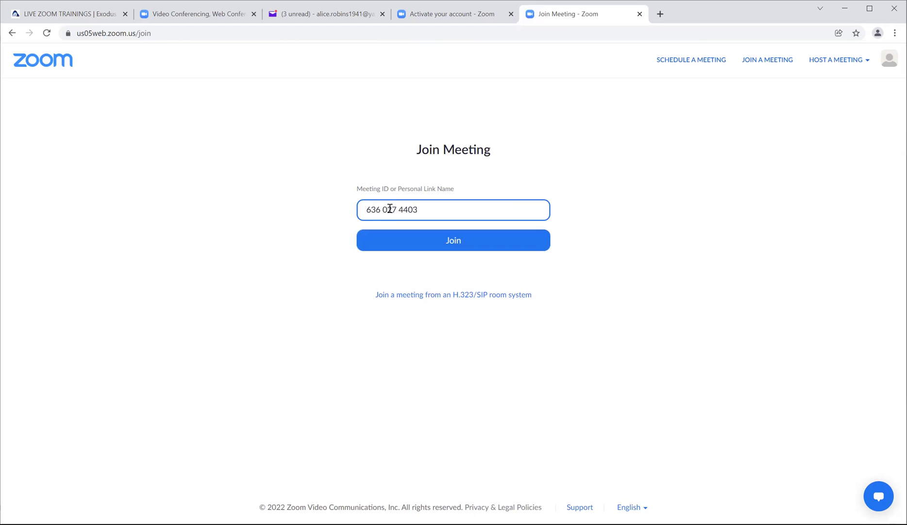
{"action": "left_click", "coordinate": [445, 238]}
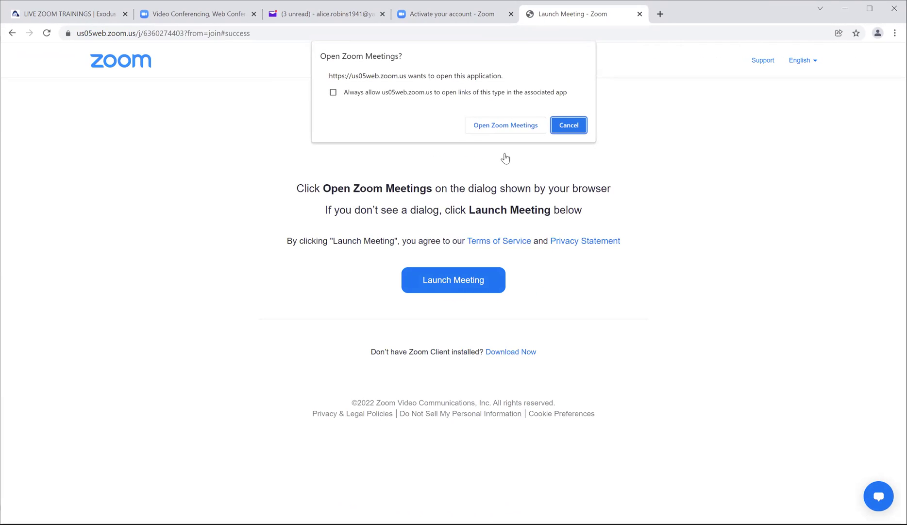
{"action": "left_click", "coordinate": [500, 127]}
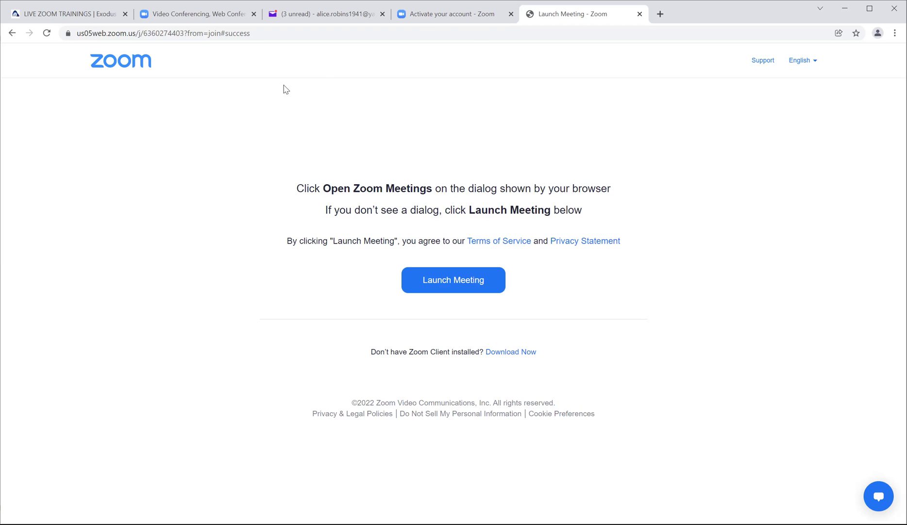
{"action": "left_click", "coordinate": [458, 16]}
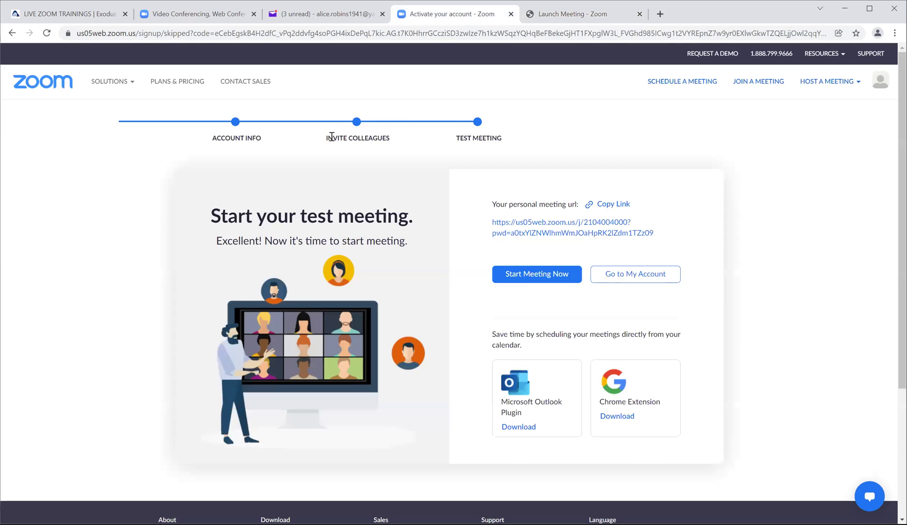
{"action": "left_click", "coordinate": [93, 14]}
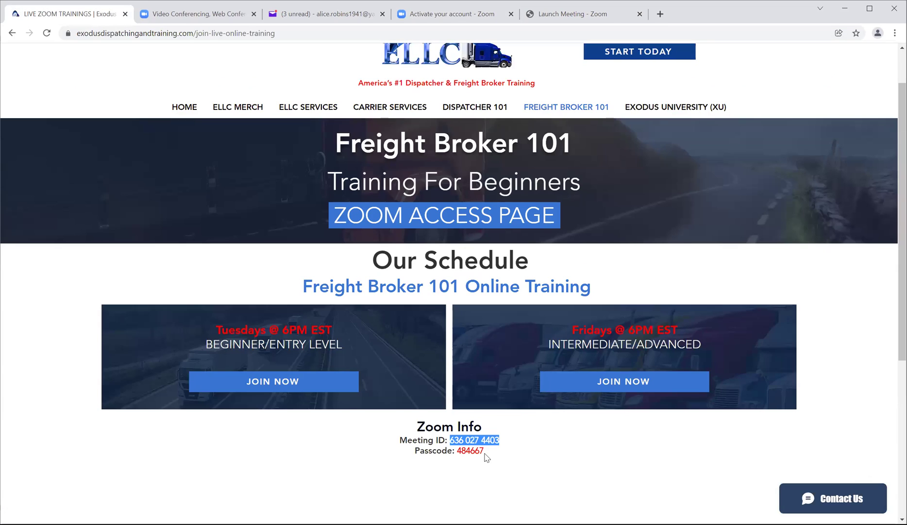
{"action": "left_click_drag", "start_coordinate": [484, 450], "coordinate": [457, 451]}
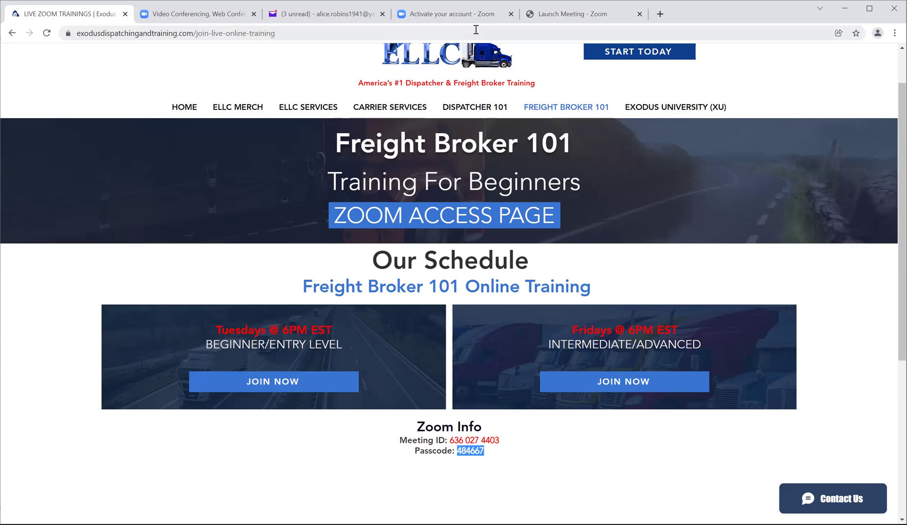
Step: Sign out of the Zoom account from the account menu
{"action": "left_click", "coordinate": [444, 19]}
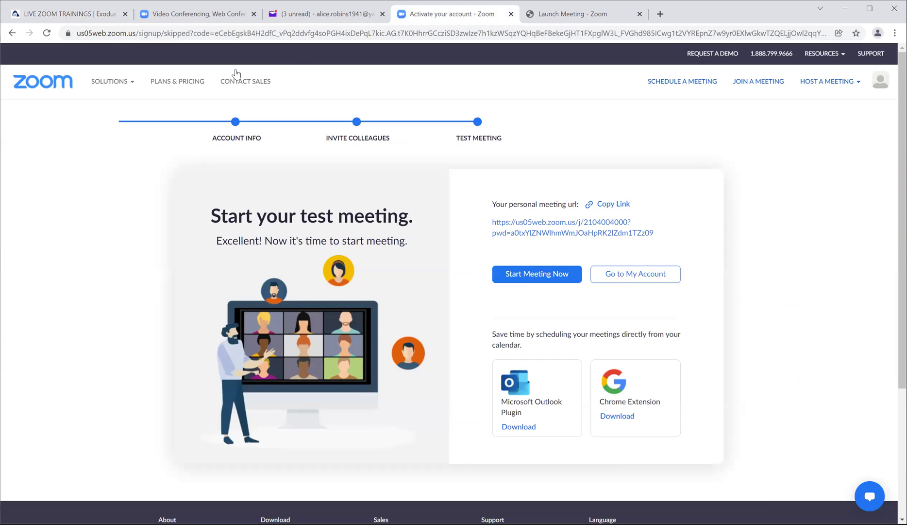
{"action": "left_click", "coordinate": [875, 86]}
{"action": "left_click", "coordinate": [766, 154]}
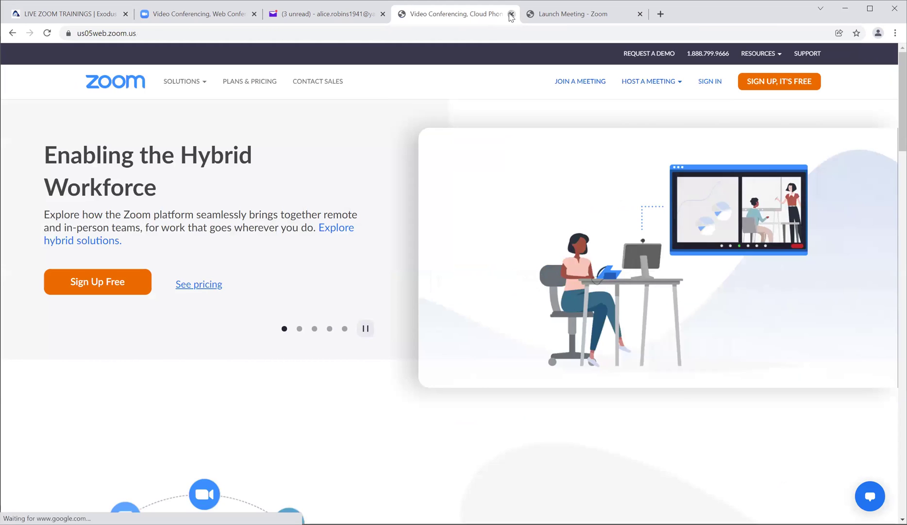
Step: Close the Zoom setup and Launch Meeting tabs and show the Yahoo Mail inbox
{"action": "left_click", "coordinate": [511, 14]}
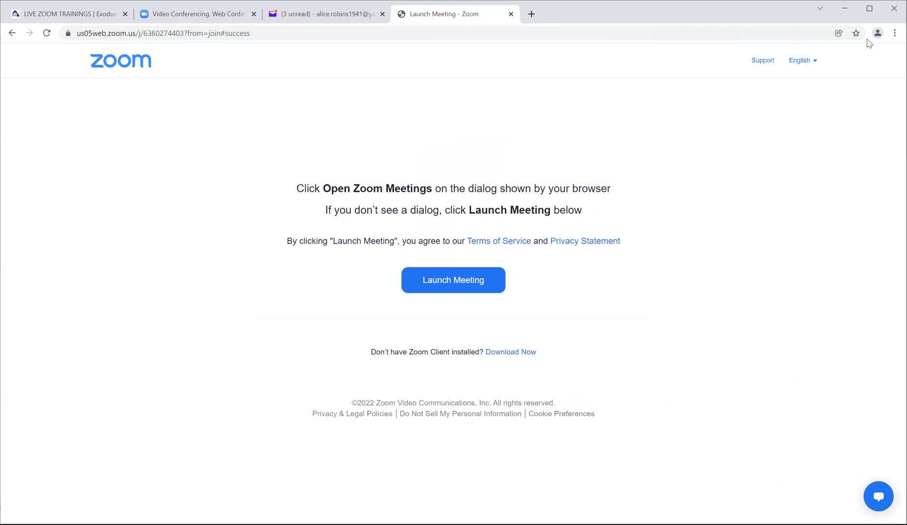
{"action": "left_click", "coordinate": [511, 14]}
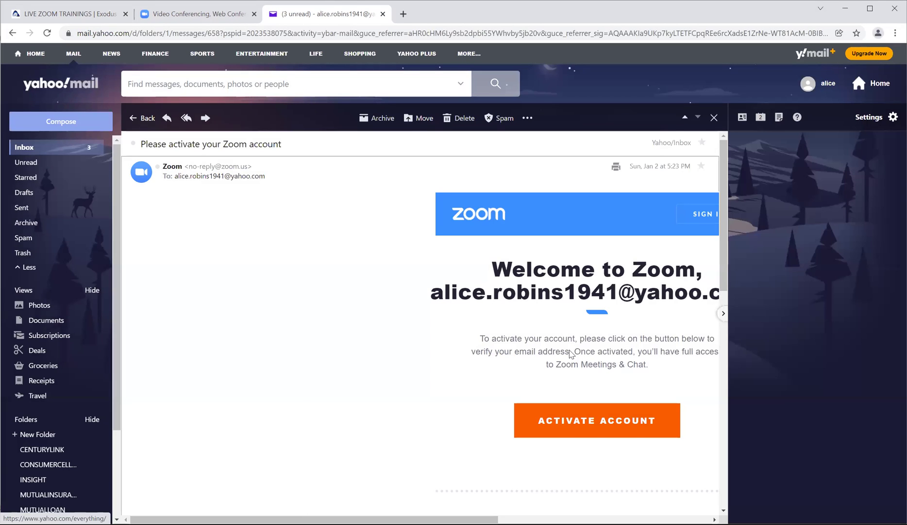
{"action": "left_click", "coordinate": [32, 149]}
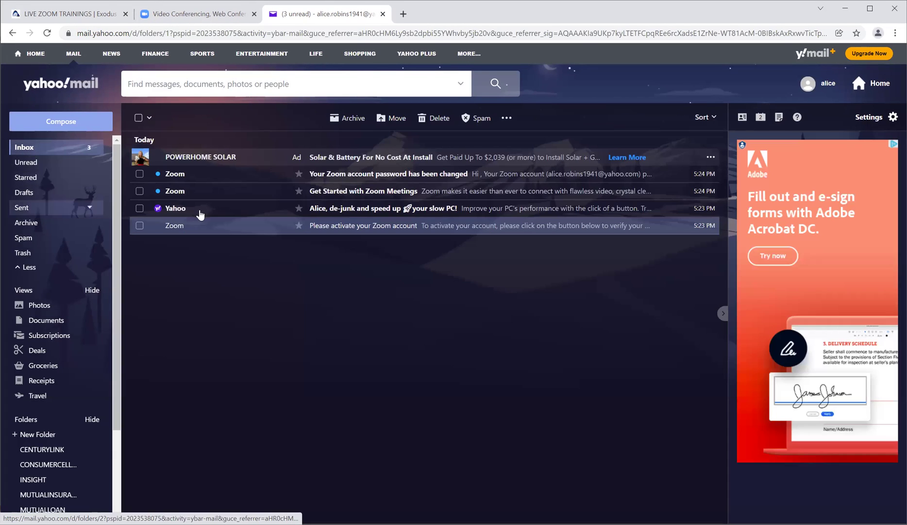